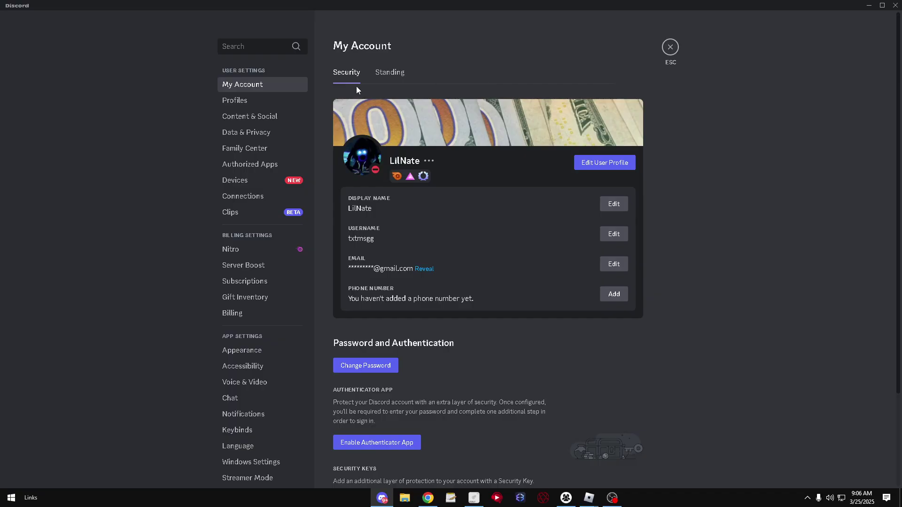
{"action": "scroll", "coordinate": [278, 176], "scroll_direction": "down", "scroll_amount": 2}
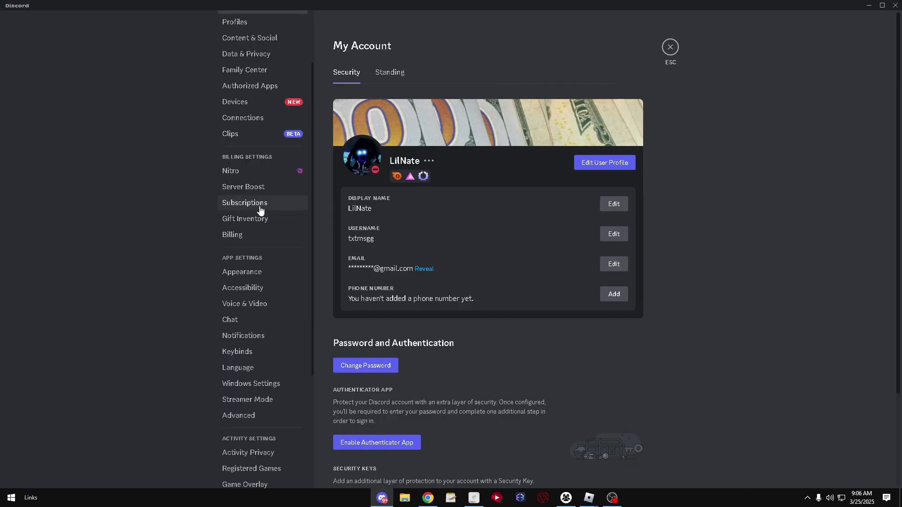
{"action": "scroll", "coordinate": [281, 91], "scroll_direction": "up", "scroll_amount": 2}
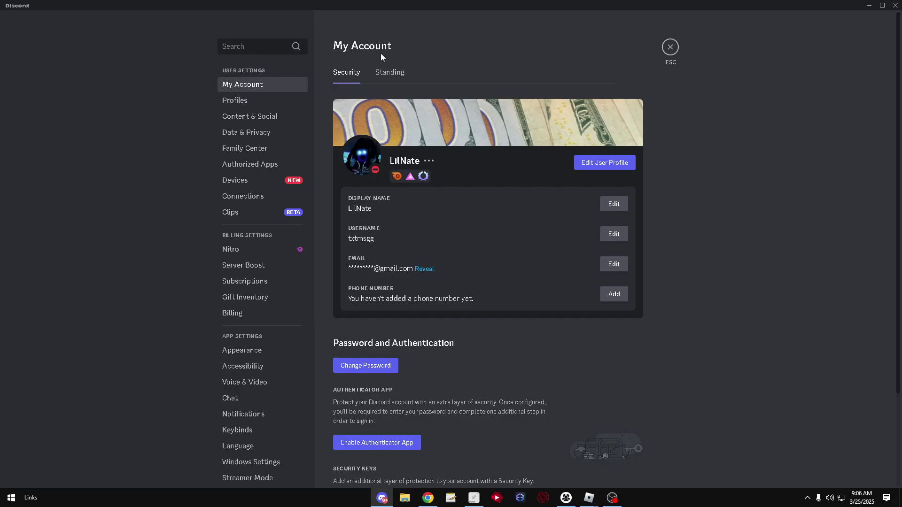
- Clear the mistyped settings search and go to the Voice & Video page
{"action": "left_click", "coordinate": [253, 43]}
{"action": "type", "text": "a"}
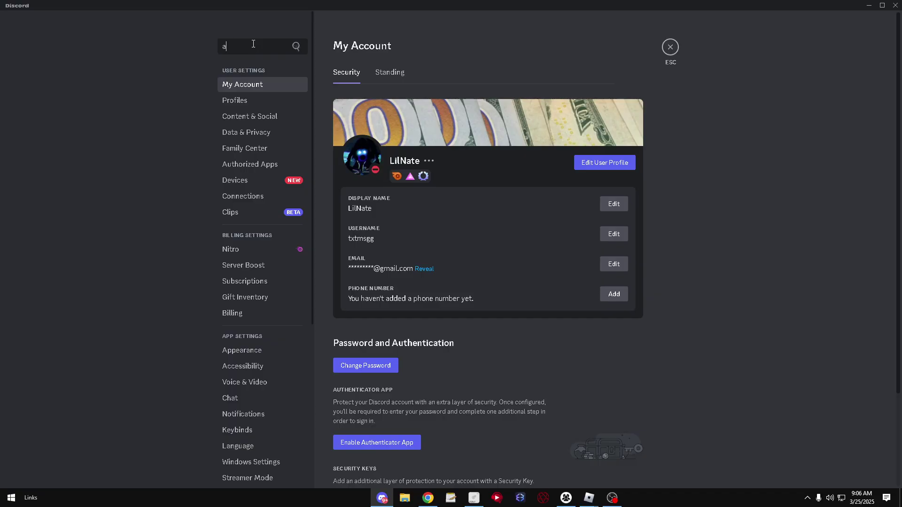
{"action": "type", "text": "ndvan"}
{"action": "key", "text": "BackSpace"}
{"action": "key", "text": "BackSpace"}
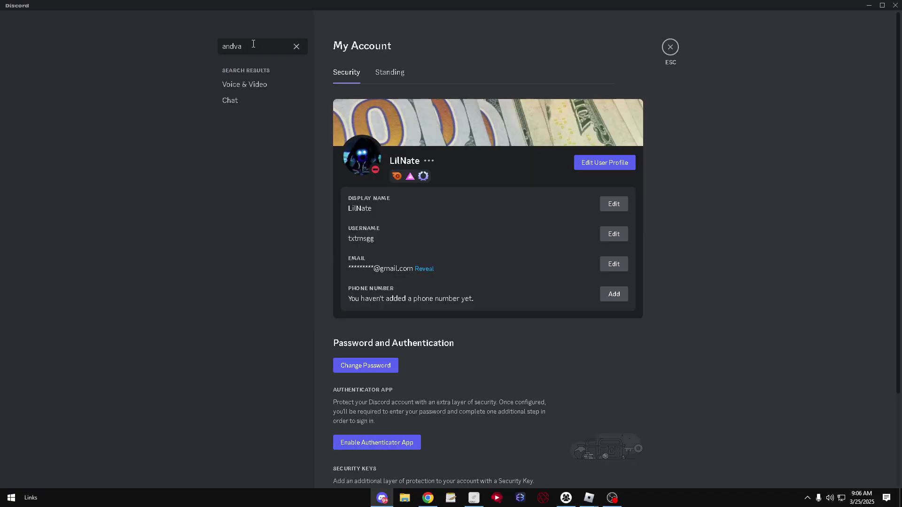
{"action": "key", "text": "BackSpace"}
{"action": "type", "text": "va"}
{"action": "type", "text": "nced"}
{"action": "key", "text": "ctrl+a"}
{"action": "key", "text": "BackSpace"}
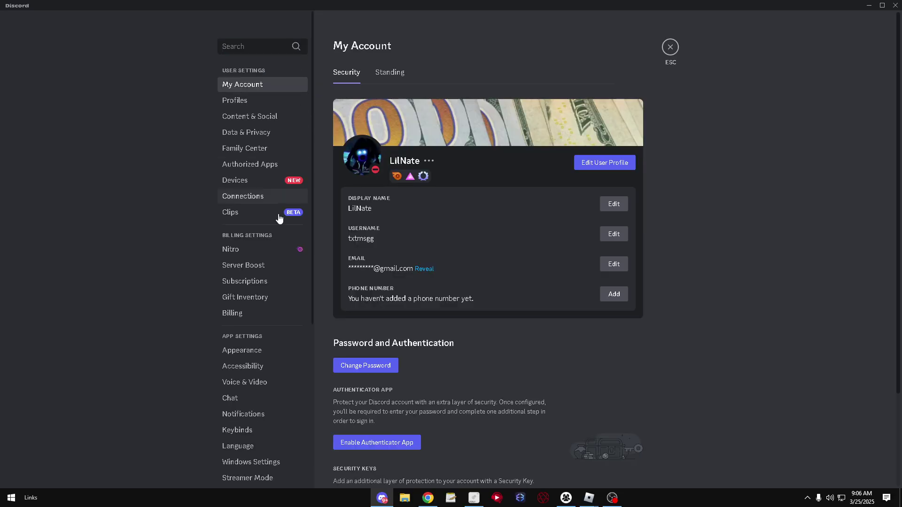
{"action": "scroll", "coordinate": [267, 282], "scroll_direction": "down", "scroll_amount": 4}
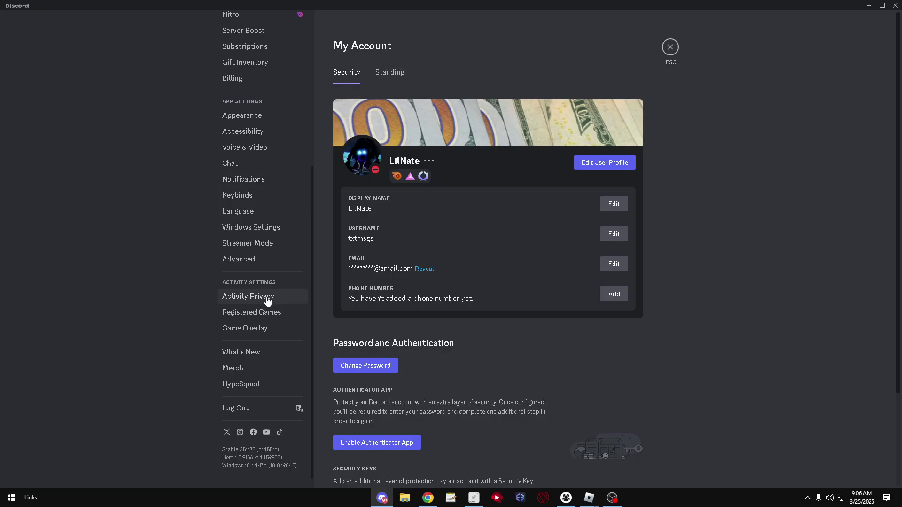
{"action": "scroll", "coordinate": [255, 303], "scroll_direction": "up", "scroll_amount": 1}
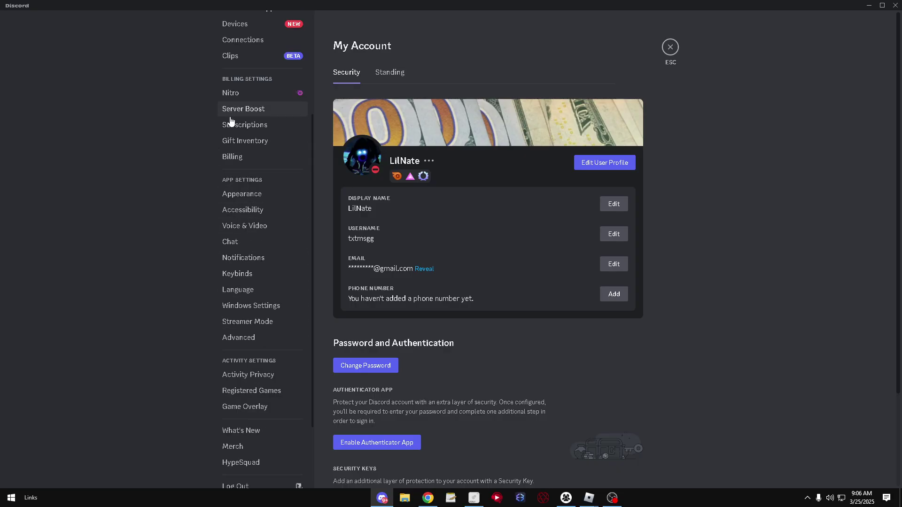
{"action": "scroll", "coordinate": [243, 212], "scroll_direction": "up", "scroll_amount": 2}
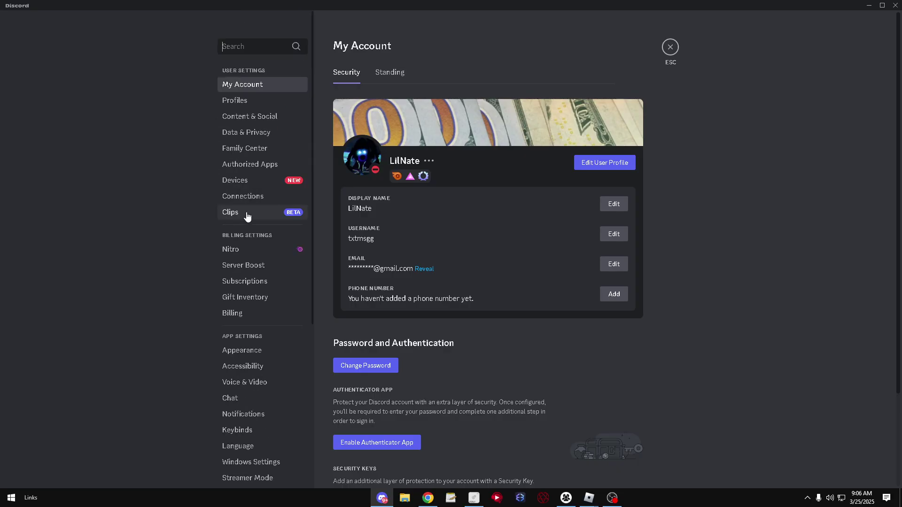
{"action": "left_click", "coordinate": [256, 382]}
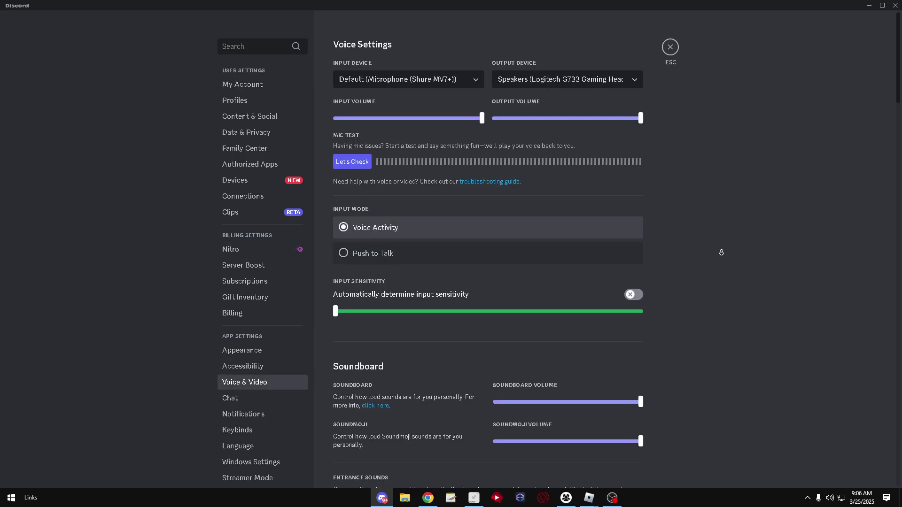
{"action": "scroll", "coordinate": [684, 255], "scroll_direction": "down", "scroll_amount": 3}
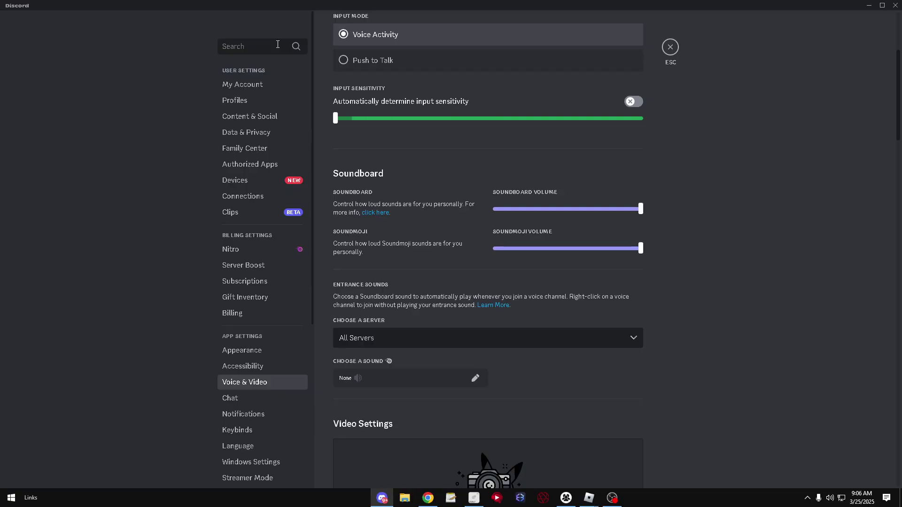
{"action": "type", "text": "hardware"}
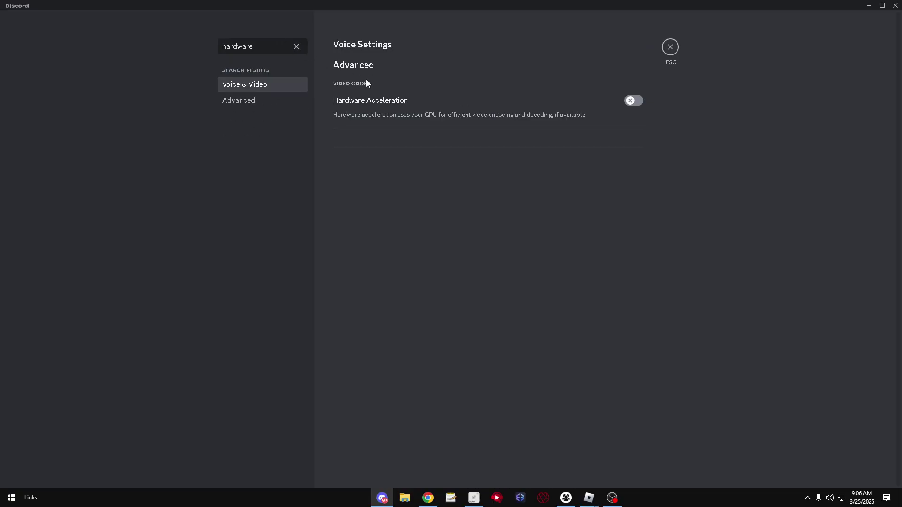
- Confirm Hardware Acceleration is off in the Advanced and Voice & Video results, then exit settings
{"action": "left_click", "coordinate": [263, 99]}
{"action": "left_click", "coordinate": [259, 89]}
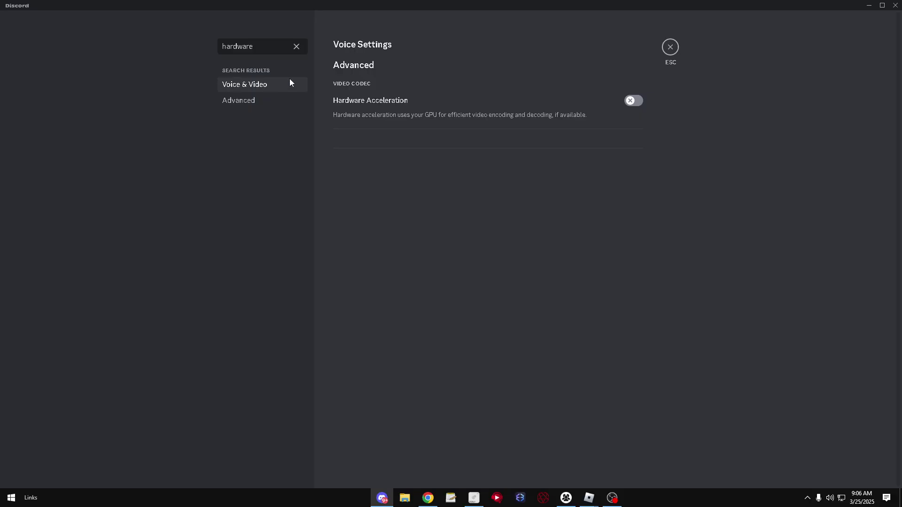
{"action": "left_click", "coordinate": [670, 47]}
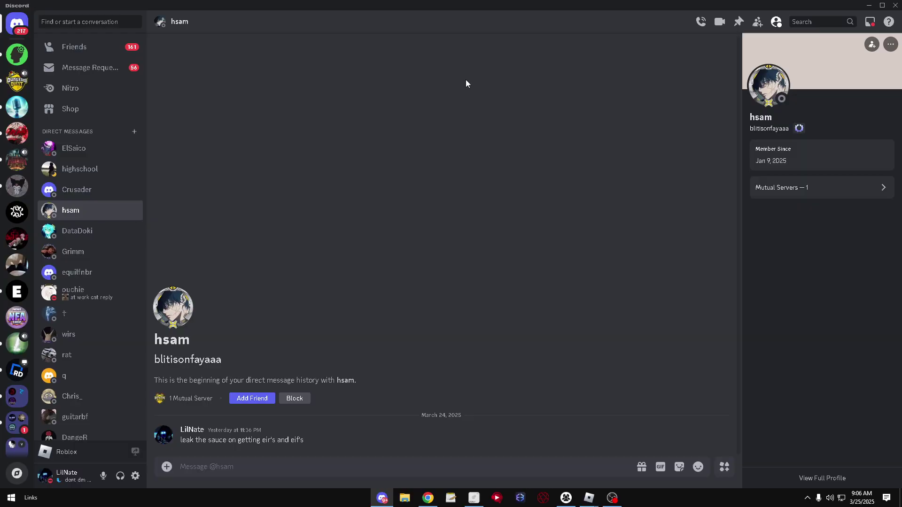
{"action": "key", "text": "super"}
{"action": "type", "text": "sou"}
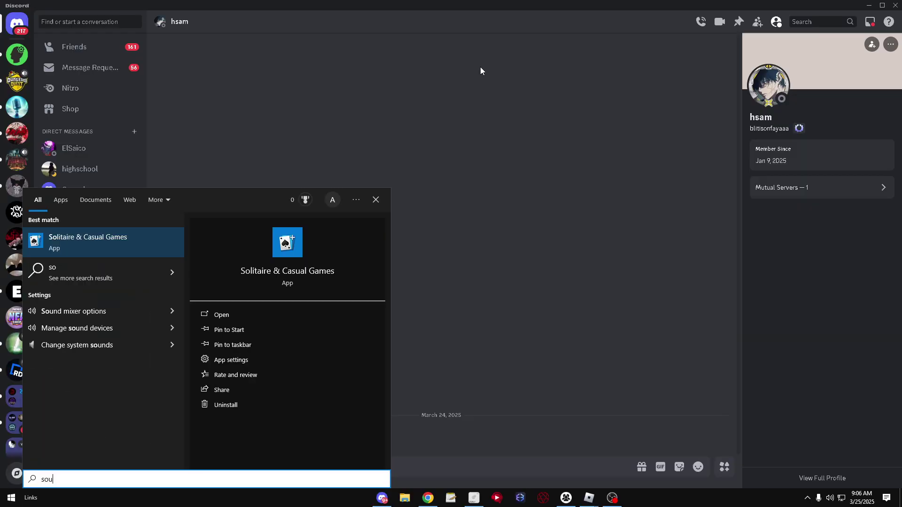
{"action": "type", "text": "nd"}
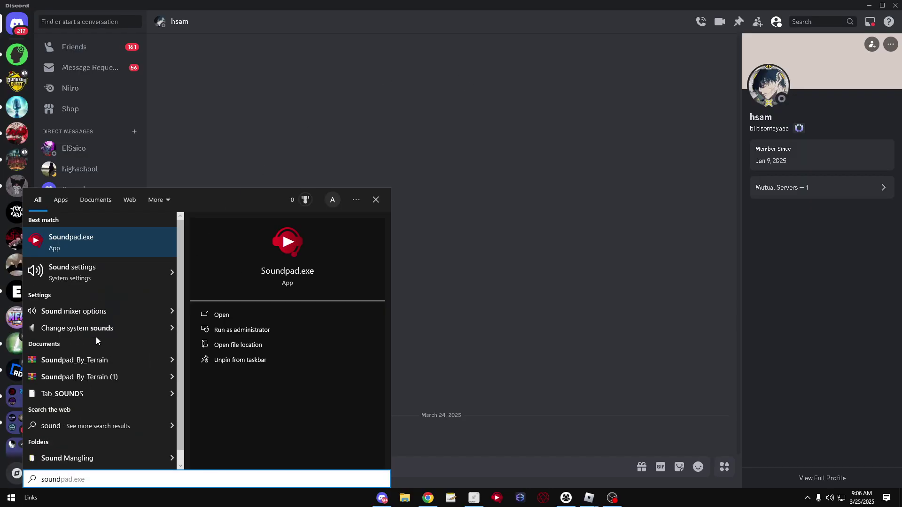
- Uncheck 'Allow applications to take exclusive control' for the Shure MV7+ recording device
{"action": "left_click", "coordinate": [76, 328]}
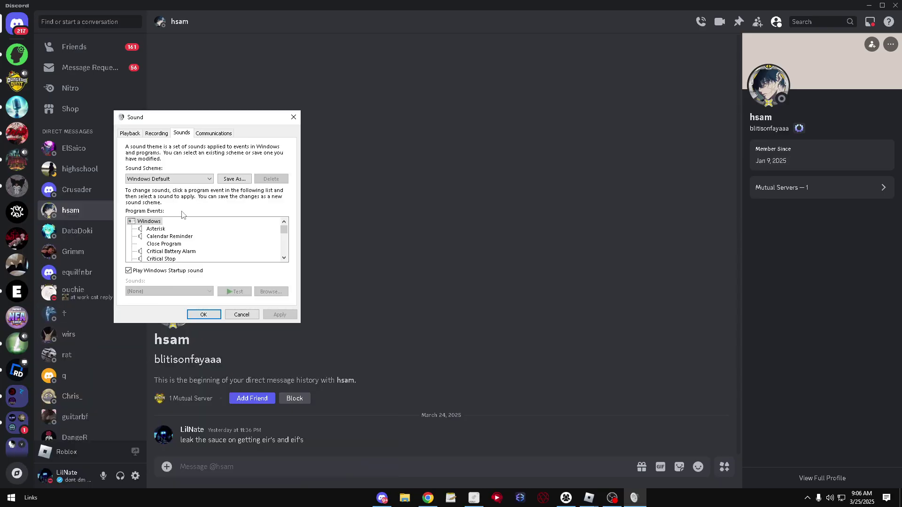
{"action": "left_click", "coordinate": [158, 135]}
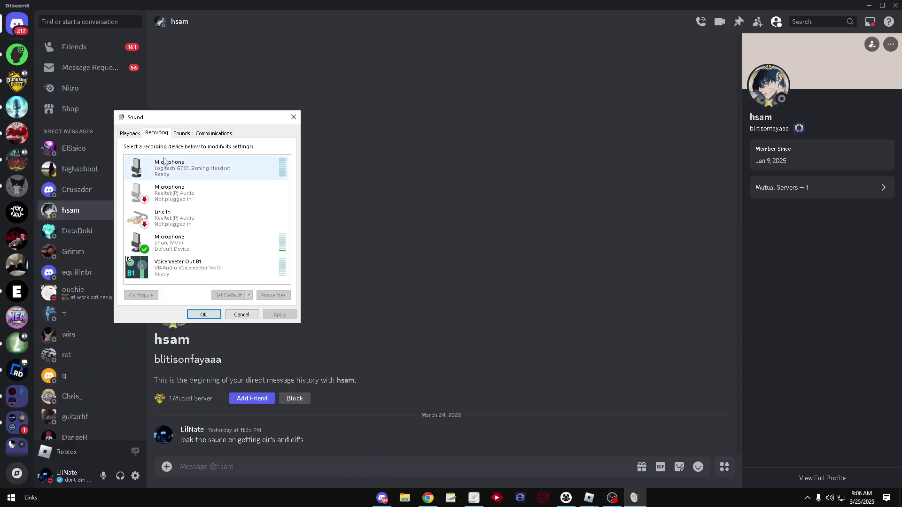
{"action": "double_click", "coordinate": [188, 243]}
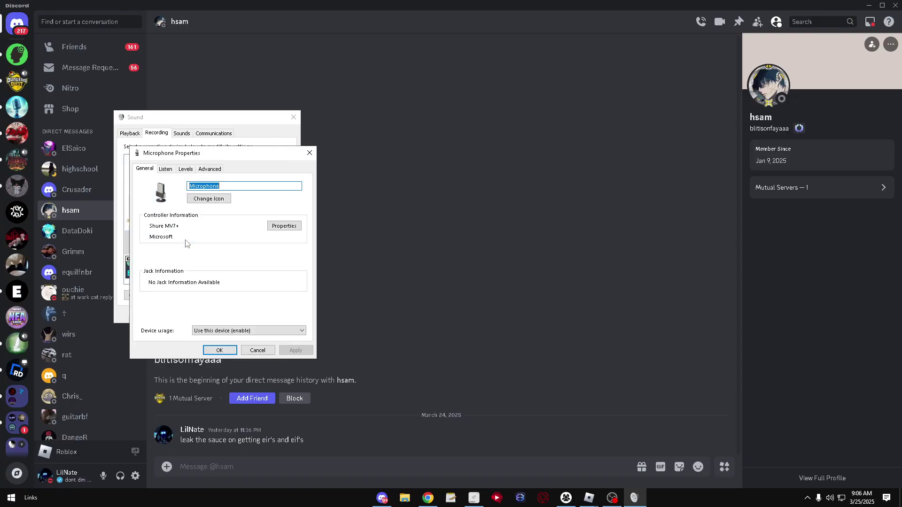
{"action": "left_click", "coordinate": [210, 169]}
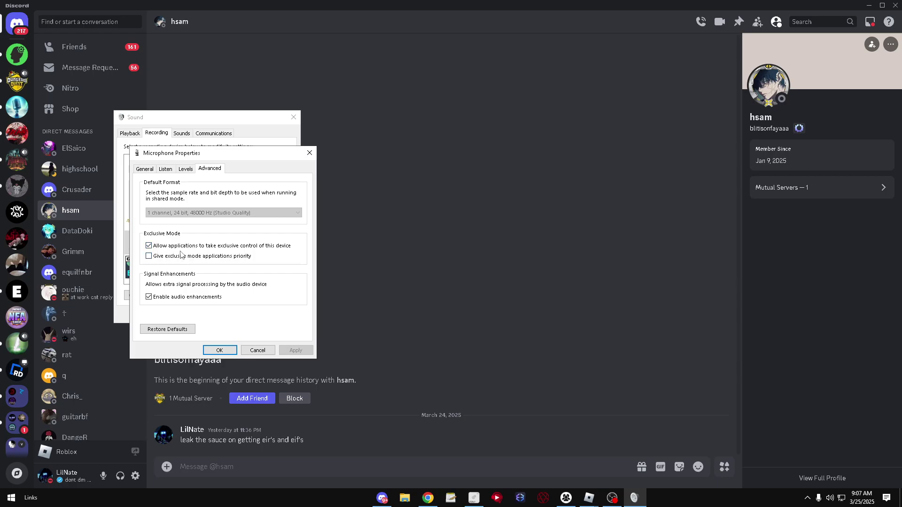
{"action": "left_click", "coordinate": [155, 247]}
{"action": "left_click", "coordinate": [295, 351]}
- Close the Sound dialog and maximize the OBS recorder window
{"action": "left_click", "coordinate": [219, 350]}
{"action": "left_click", "coordinate": [294, 117]}
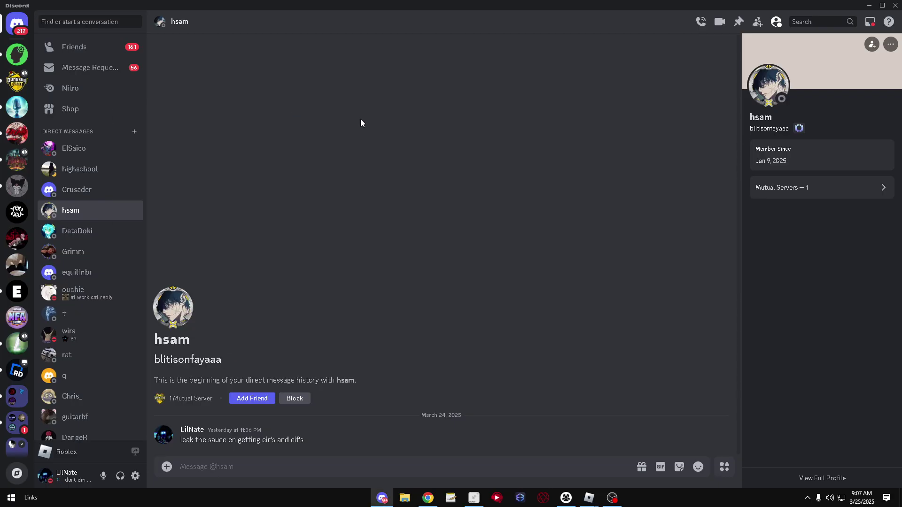
{"action": "key", "text": "alt+Tab"}
{"action": "double_click", "coordinate": [464, 4]}
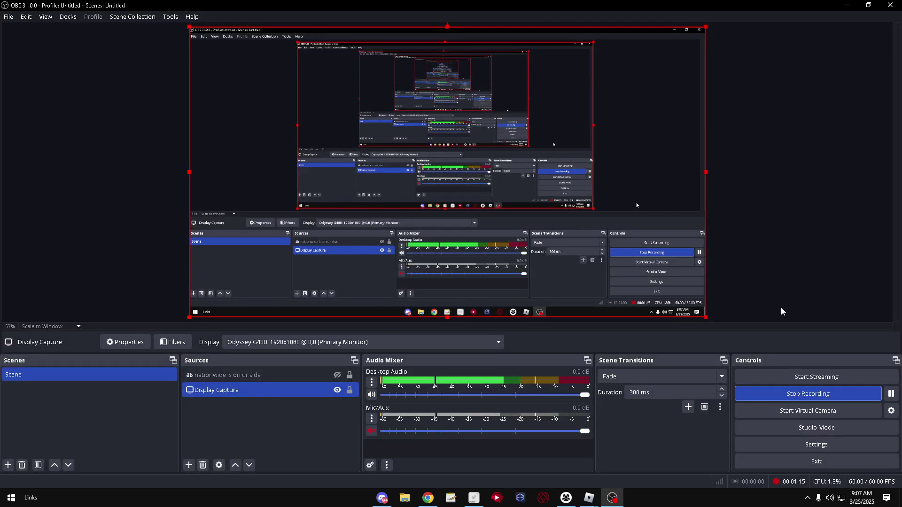